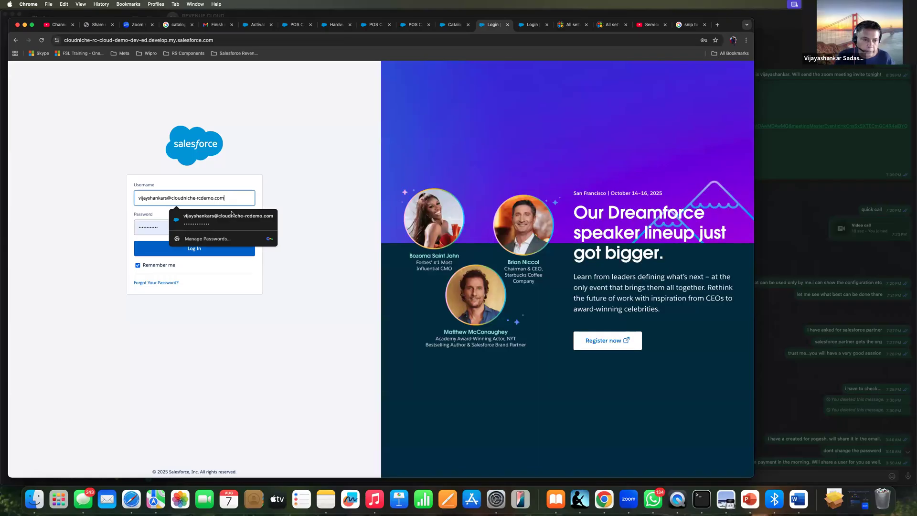
# Replace the prefilled username on the Salesforce login page with the other user's login e-mail
pyautogui.press('BackSpace')
pyautogui.press('BackSpace')
pyautogui.press('BackSpace')
pyautogui.press('BackSpace')
pyautogui.press('BackSpace')
pyautogui.press('BackSpace')
pyautogui.press('BackSpace')
pyautogui.press('BackSpace')
pyautogui.press('BackSpace')
pyautogui.press('BackSpace')
pyautogui.press('BackSpace')
pyautogui.press('BackSpace')
pyautogui.press('BackSpace')
pyautogui.press('BackSpace')
pyautogui.press('BackSpace')
pyautogui.press('BackSpace')
pyautogui.press('BackSpace')
pyautogui.press('BackSpace')
pyautogui.press('BackSpace')
pyautogui.press('BackSpace')
pyautogui.press('BackSpace')
pyautogui.press('BackSpace')
pyautogui.press('BackSpace')
pyautogui.press('BackSpace')
pyautogui.press('BackSpace')
pyautogui.press('BackSpace')
pyautogui.press('BackSpace')
pyautogui.press('BackSpace')
pyautogui.press('BackSpace')
pyautogui.press('BackSpace')
pyautogui.press('BackSpace')
pyautogui.press('BackSpace')
pyautogui.press('BackSpace')
pyautogui.press('BackSpace')
pyautogui.press('BackSpace')
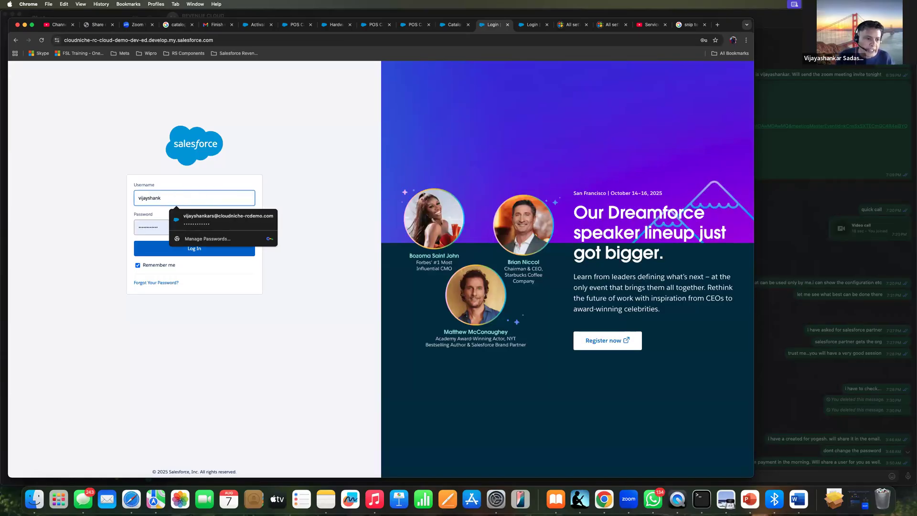
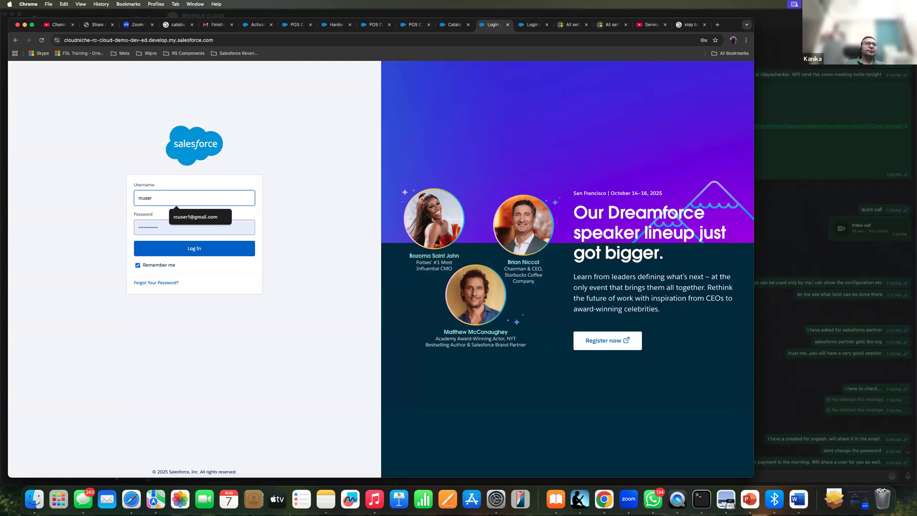
pyautogui.press('Tab')
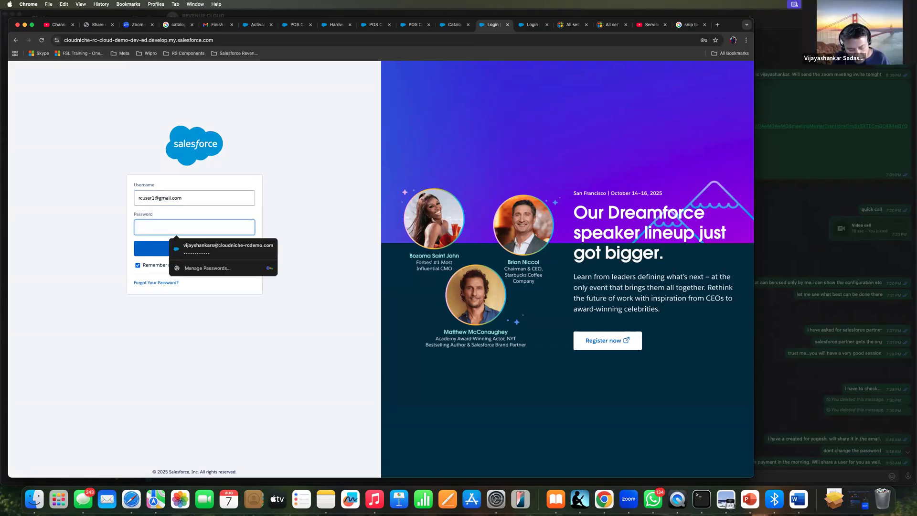
# Enter the account password and log in to the Salesforce org
pyautogui.write('•••••••')
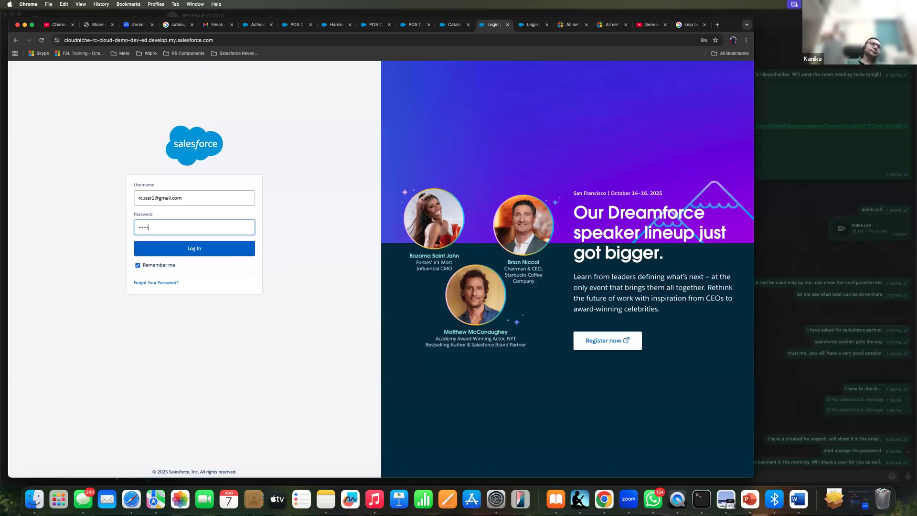
pyautogui.write('•••••')
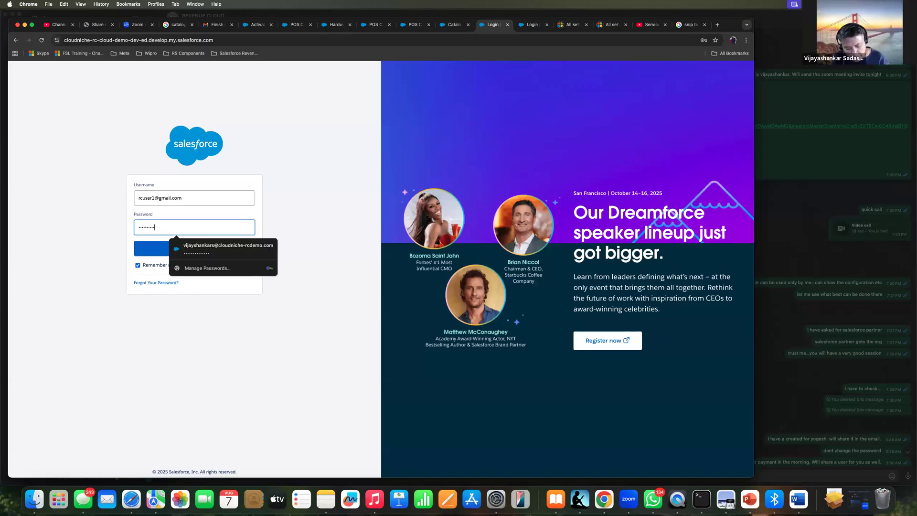
pyautogui.press('Return')
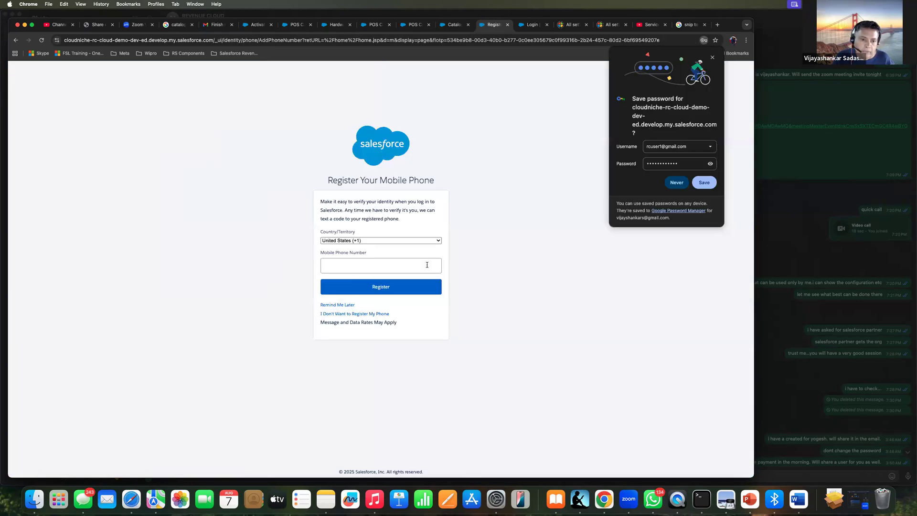
# Postpone the mobile phone registration with Remind Me Later and dismiss the browser's offer to save the password
pyautogui.click(417, 241)
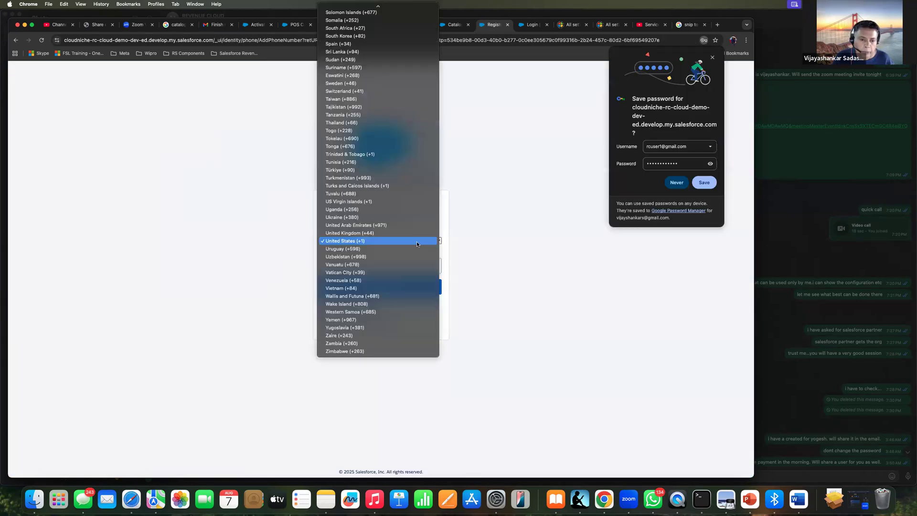
pyautogui.click(483, 225)
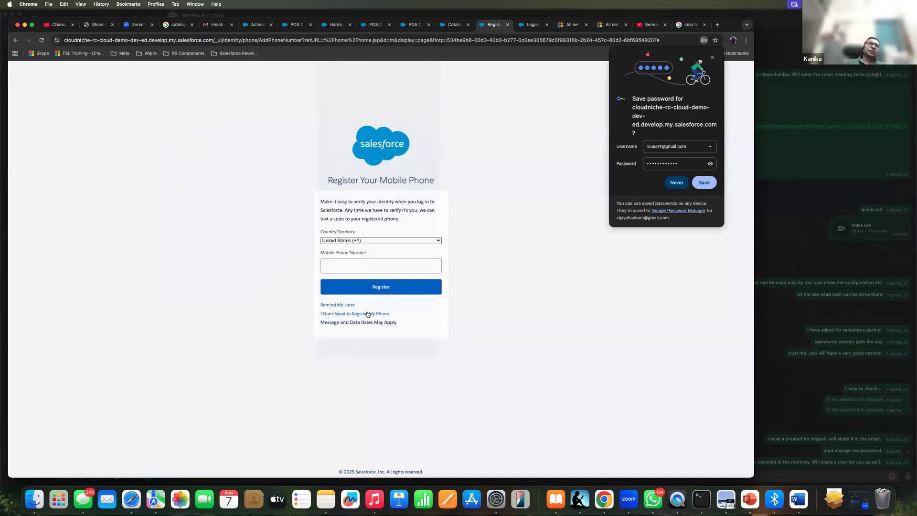
pyautogui.click(344, 306)
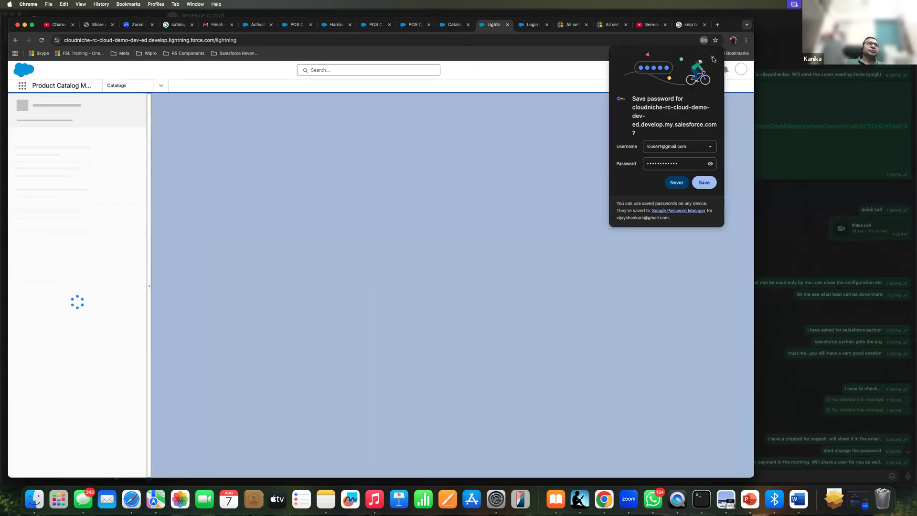
pyautogui.click(713, 58)
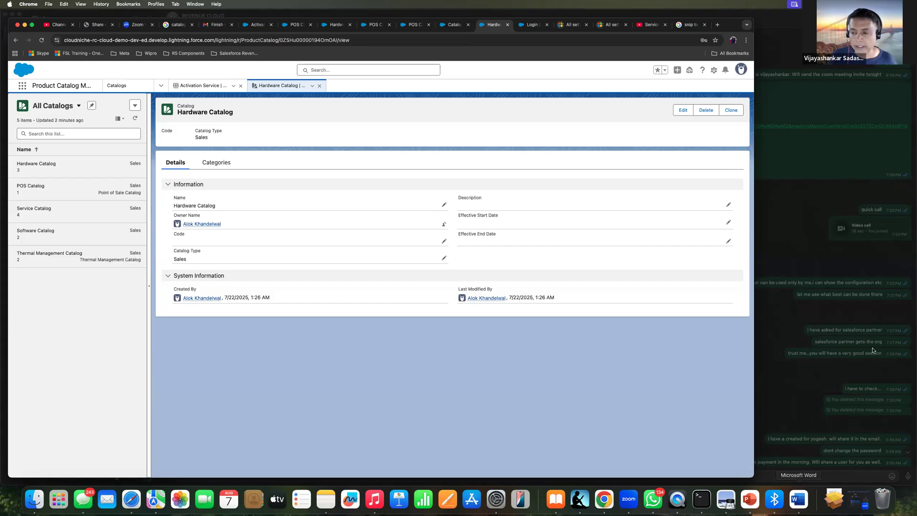
pyautogui.click(774, 215)
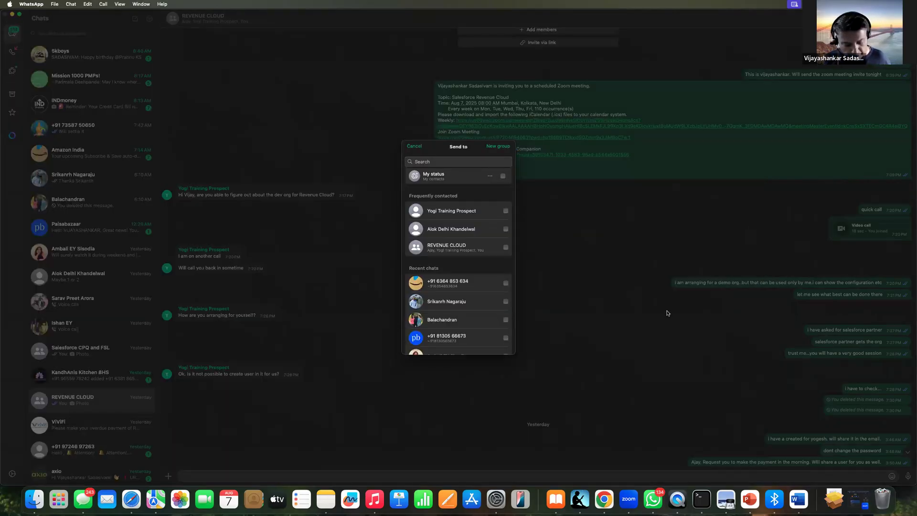
pyautogui.press('super+Tab')
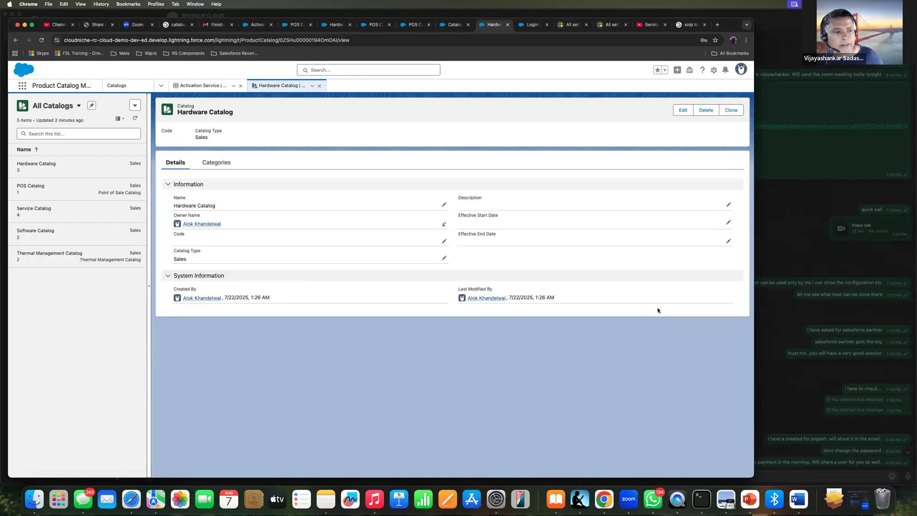
pyautogui.click(22, 87)
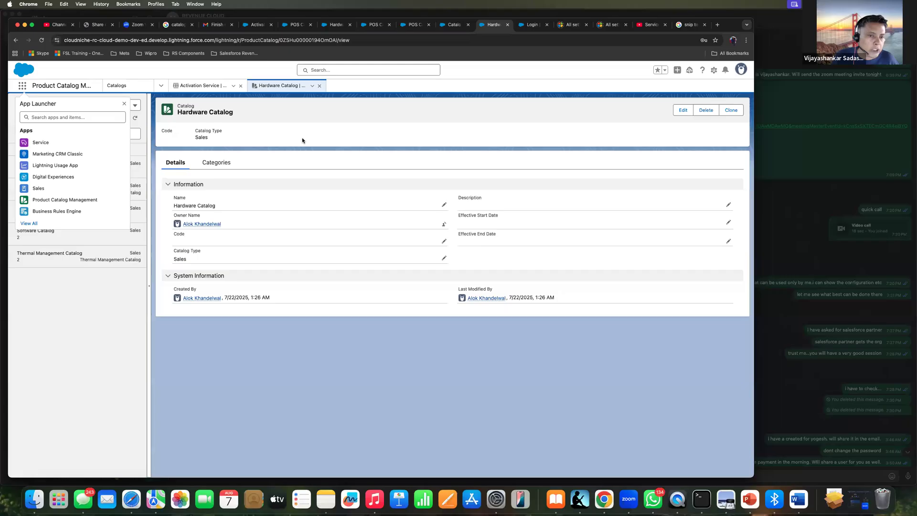
pyautogui.press('Escape')
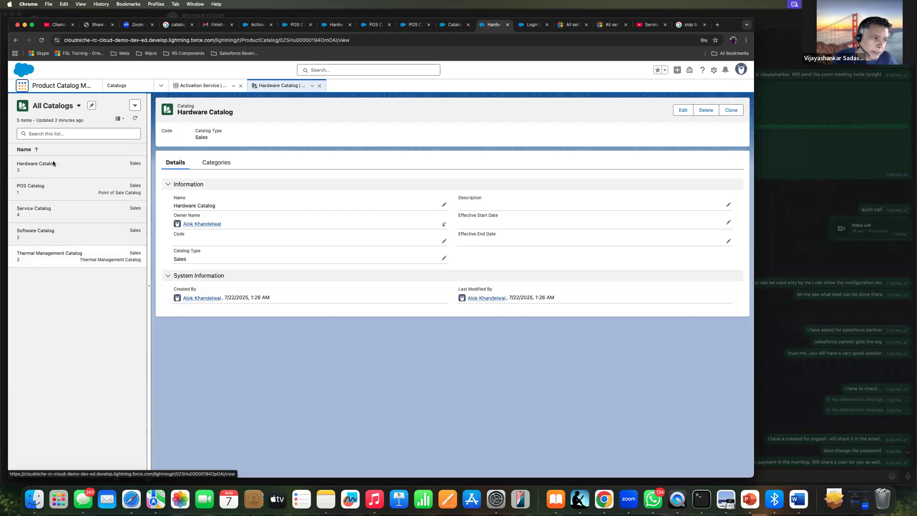
# Examine the available Catalog Type options in a clone form of the Hardware Catalog, and cancel the clone
pyautogui.click(730, 111)
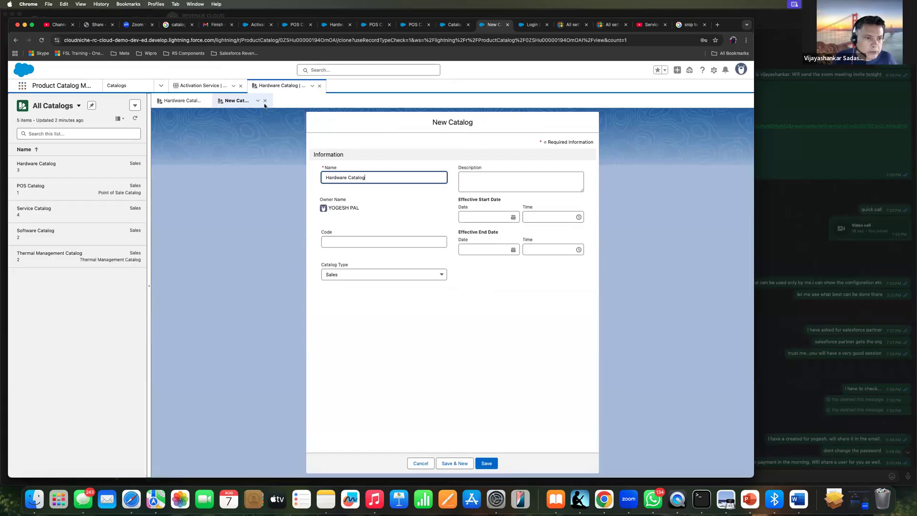
pyautogui.click(390, 279)
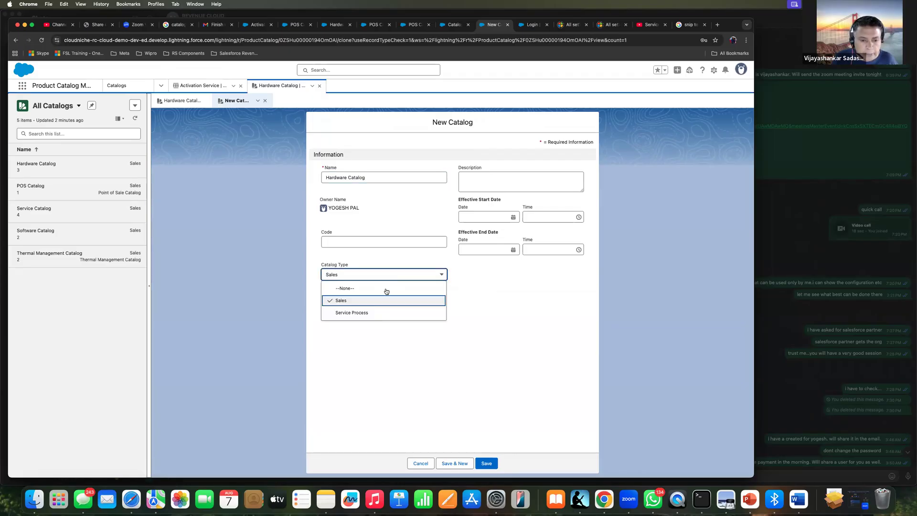
pyautogui.click(477, 293)
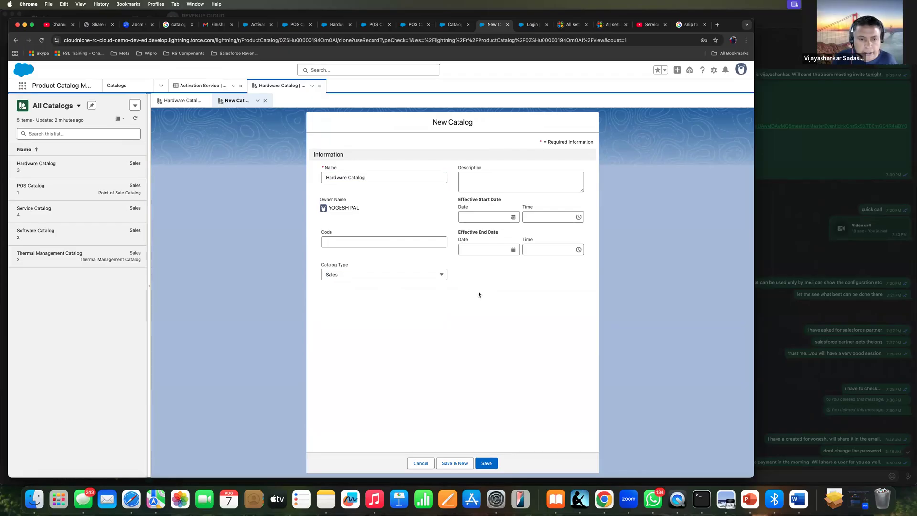
pyautogui.click(407, 280)
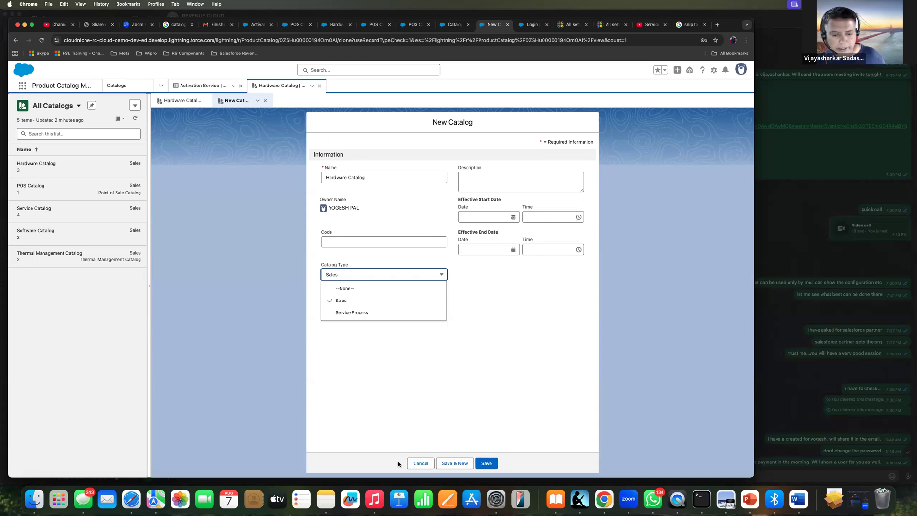
pyautogui.click(413, 463)
# Open the Laptops category from the Hardware Catalog's categories and show its related products and lists
pyautogui.click(218, 163)
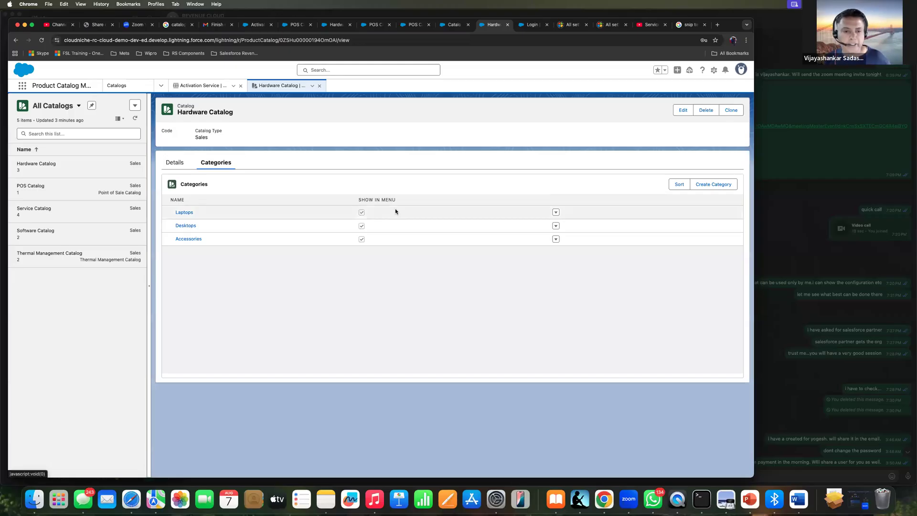
pyautogui.click(190, 213)
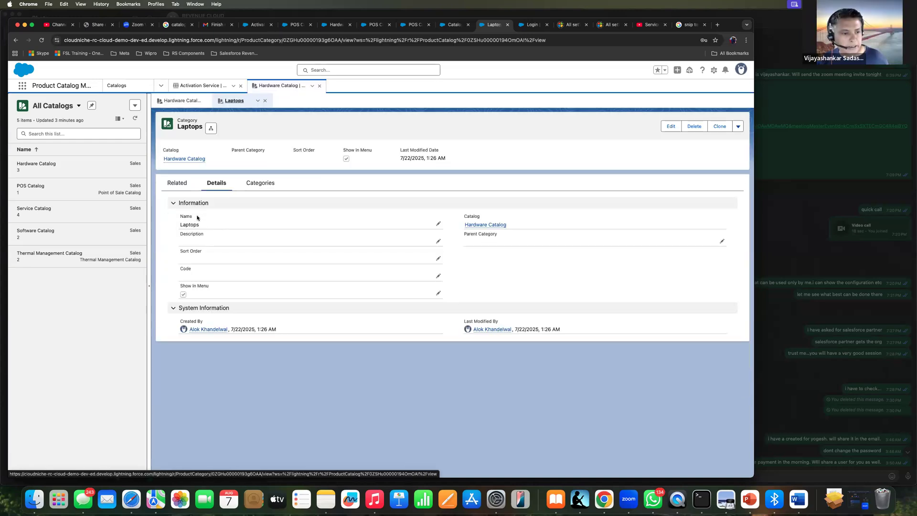
pyautogui.click(176, 185)
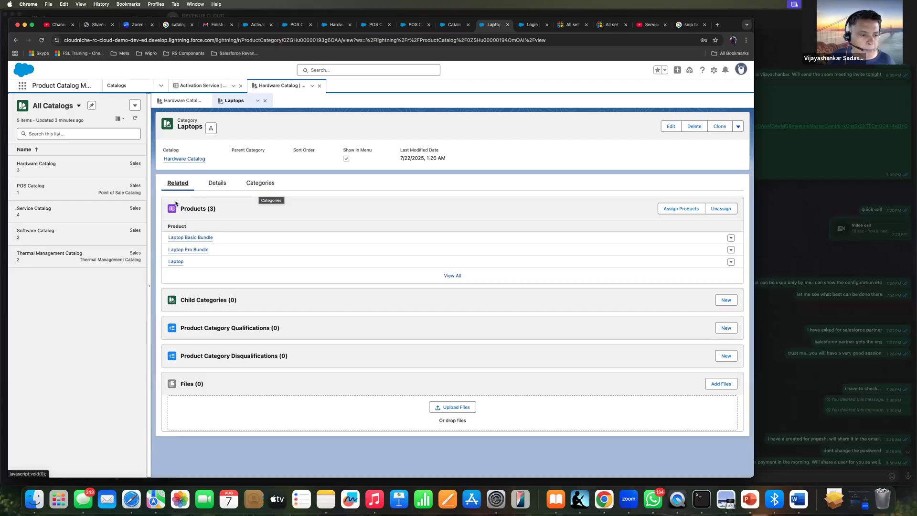
pyautogui.moveTo(190, 236)
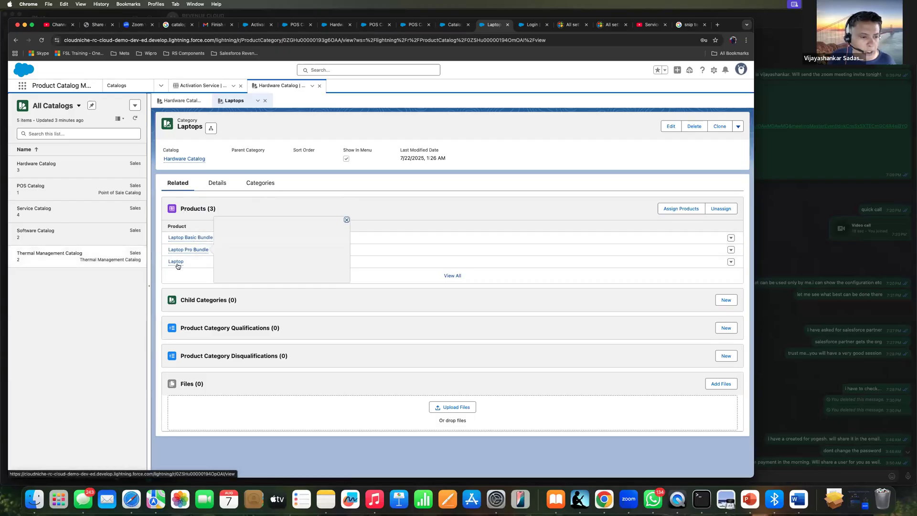
pyautogui.moveTo(177, 265)
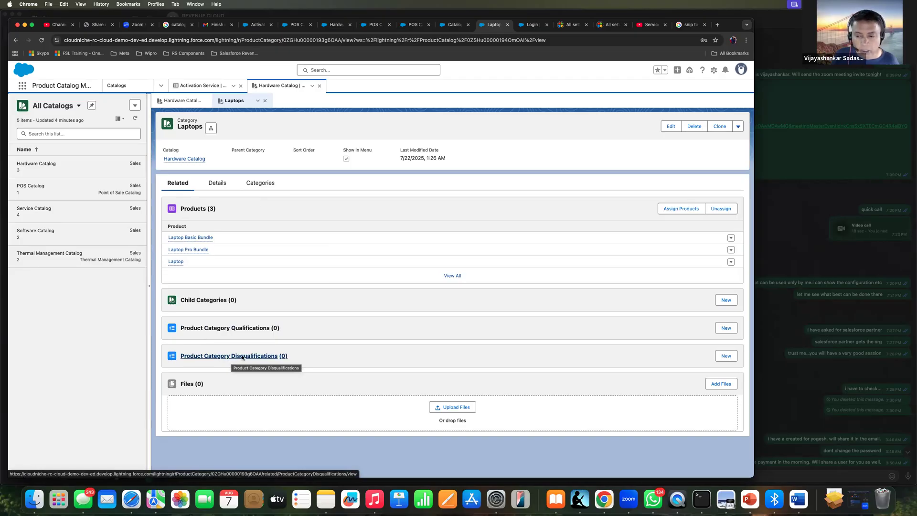
# Create a Product Category Disqualification for Laptops, effective 8/7/2025 to 11/15/2025 with reason "Not Availble", and return to the Laptops category
pyautogui.click(731, 356)
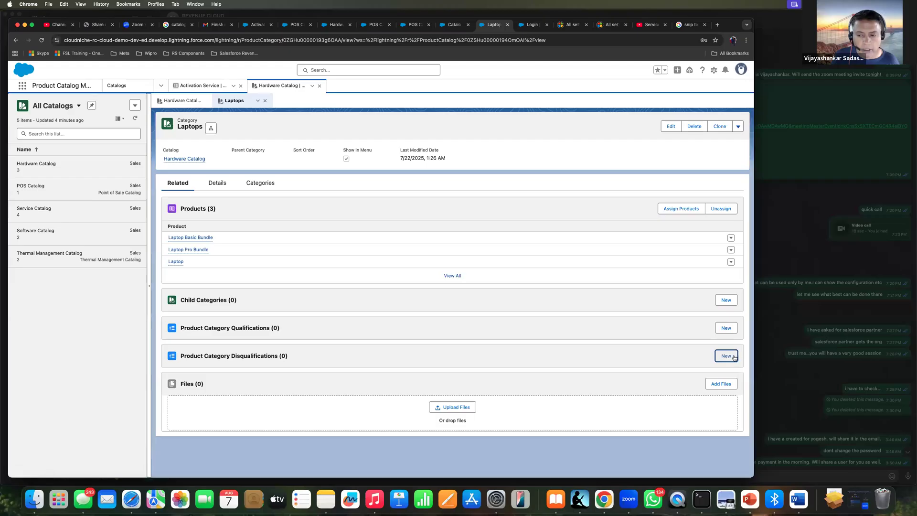
pyautogui.click(731, 357)
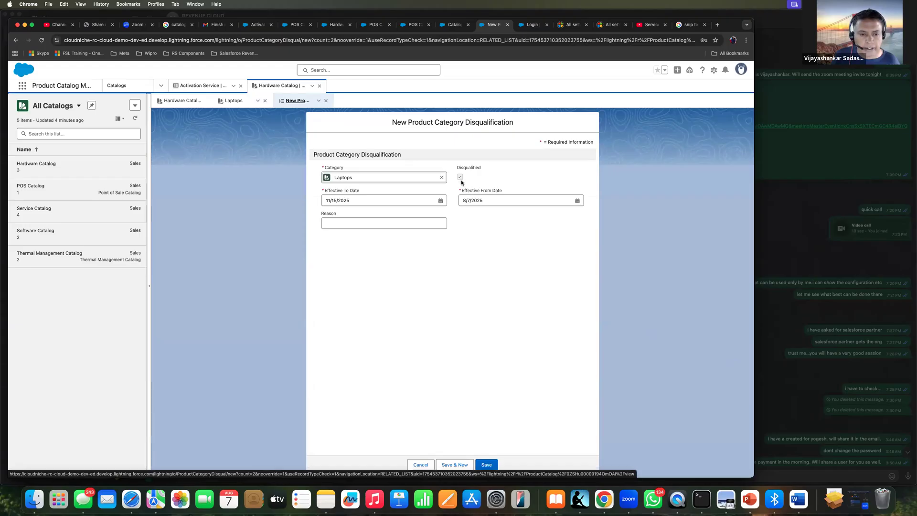
pyautogui.click(445, 224)
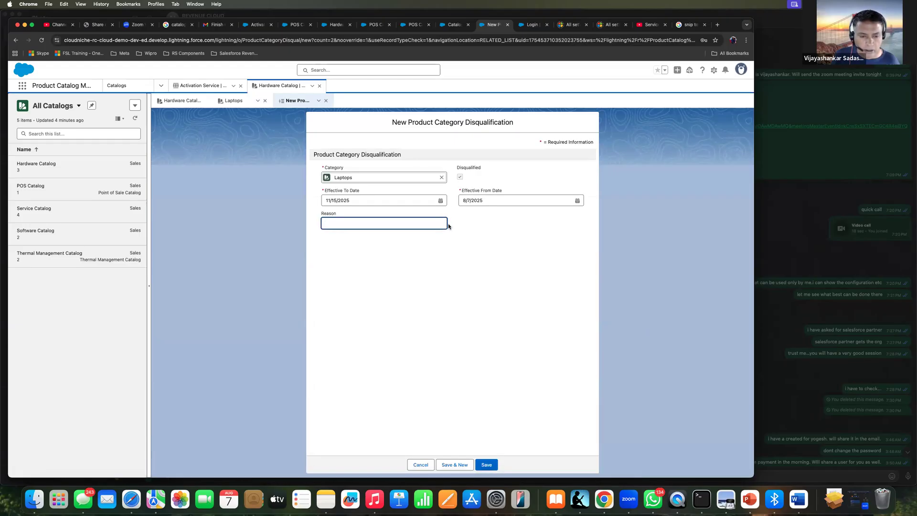
pyautogui.write('Not A')
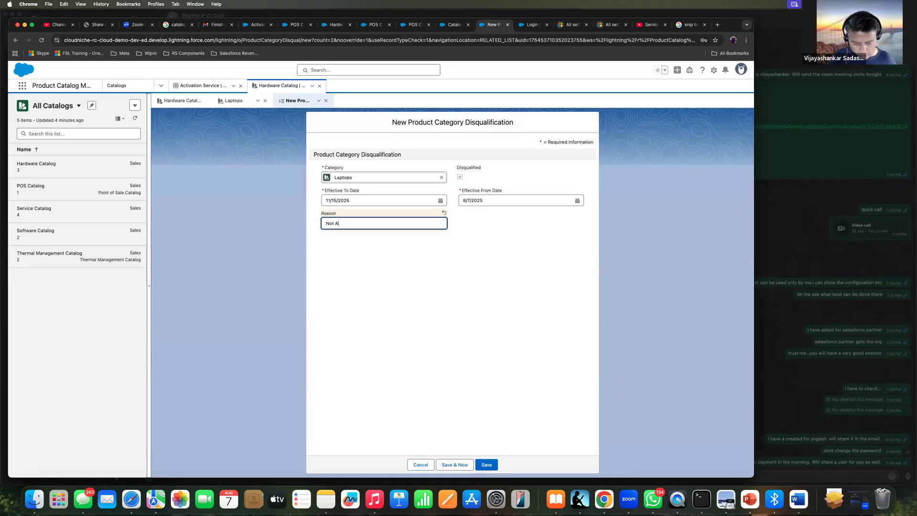
pyautogui.write('vailble')
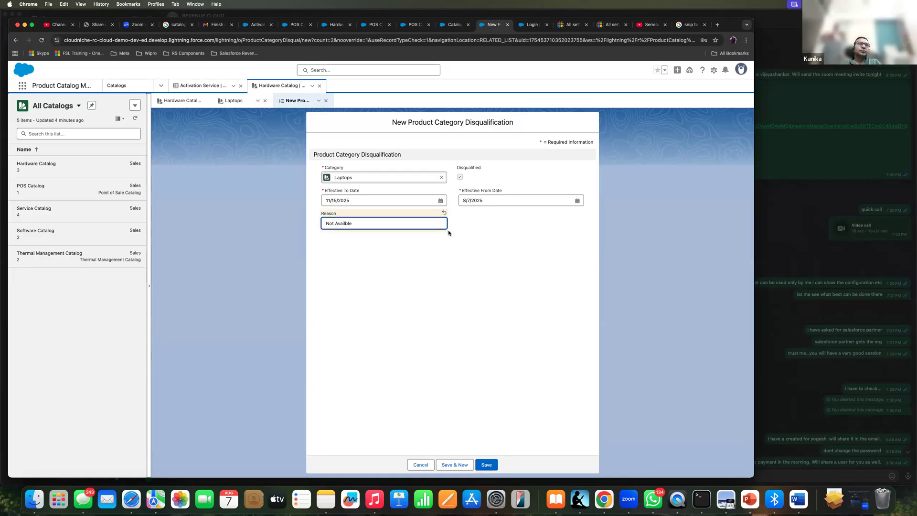
pyautogui.click(484, 467)
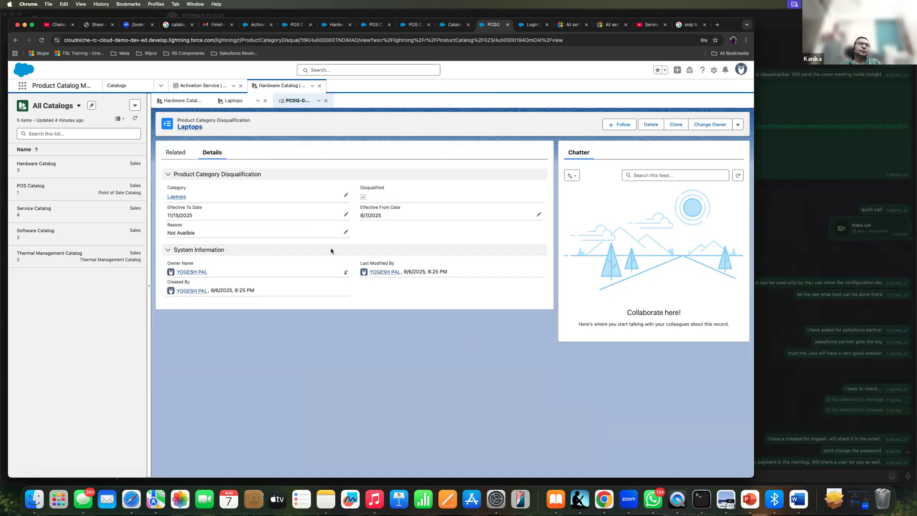
pyautogui.click(175, 152)
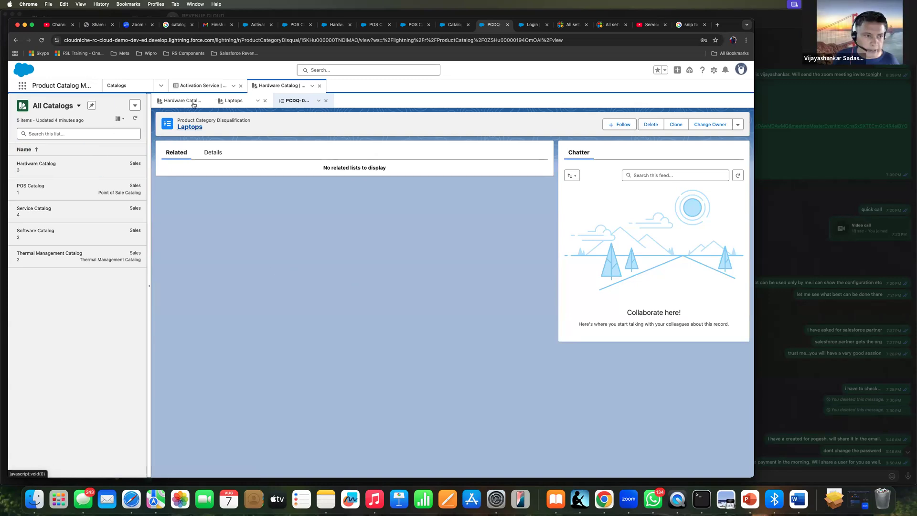
pyautogui.click(235, 105)
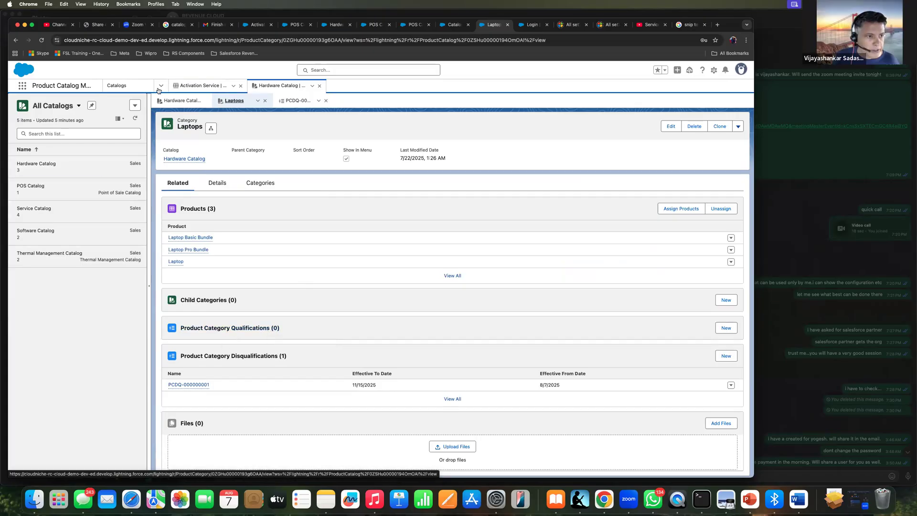
# Open the Object Manager in the org's Setup
pyautogui.click(715, 71)
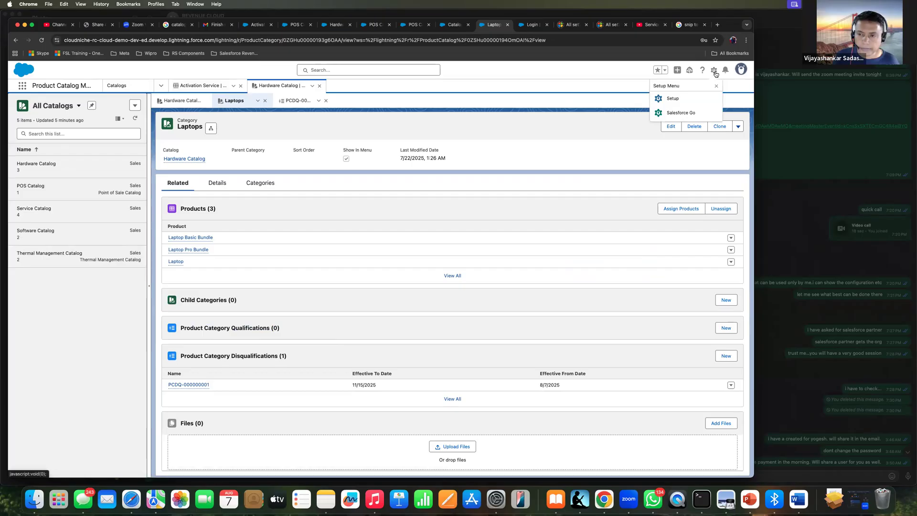
pyautogui.click(671, 99)
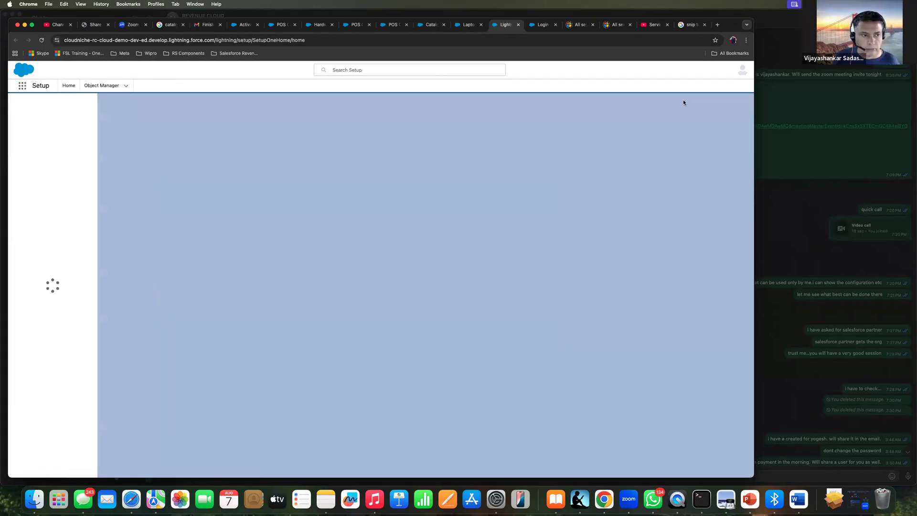
pyautogui.click(106, 84)
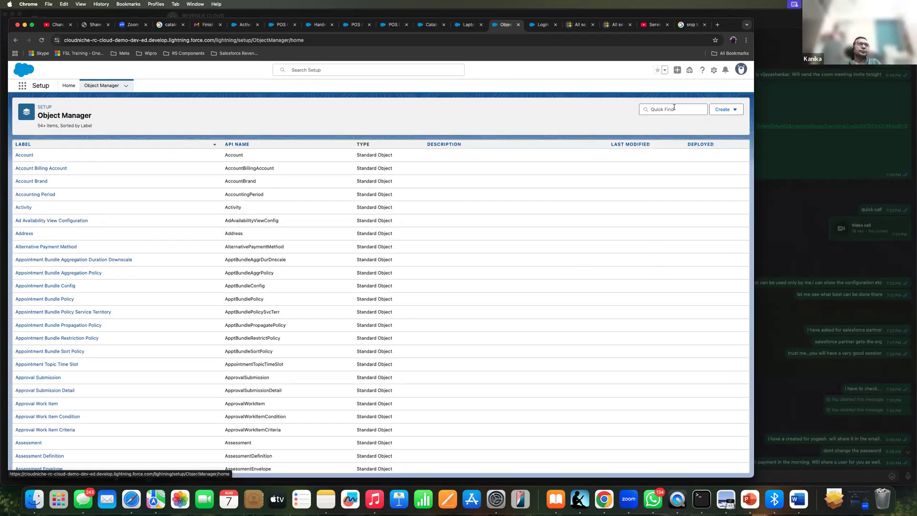
# Search the objects for "Product Qua", open Product Qualification, and examine its fields and relationships
pyautogui.click(674, 108)
pyautogui.write('Dis')
pyautogui.press('BackSpace')
pyautogui.press('BackSpace')
pyautogui.press('BackSpace')
pyautogui.write('Product Qua')
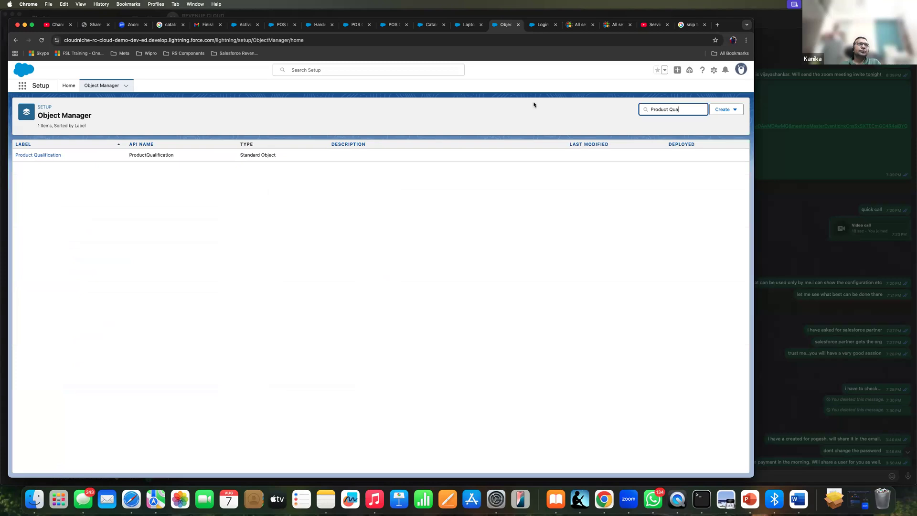
pyautogui.click(42, 155)
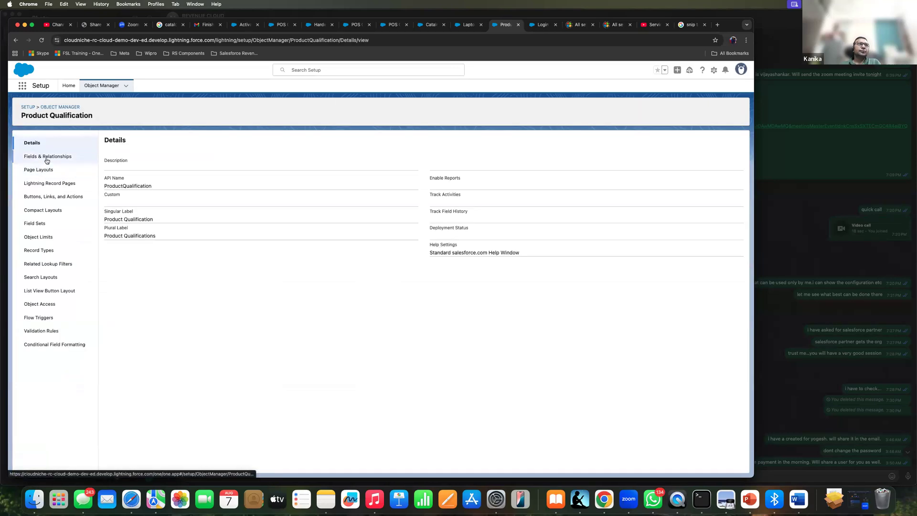
pyautogui.click(47, 158)
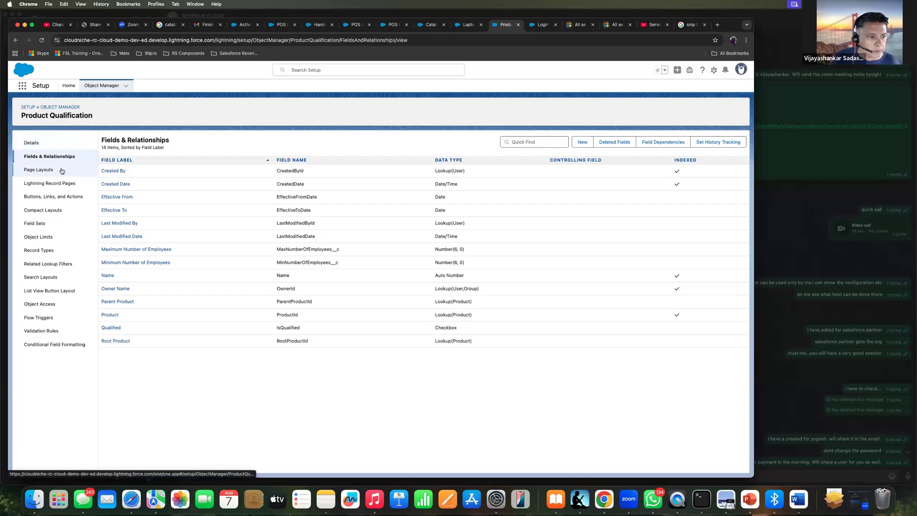
# Return to the Object Manager's full object list and bring up the setup options
pyautogui.click(69, 109)
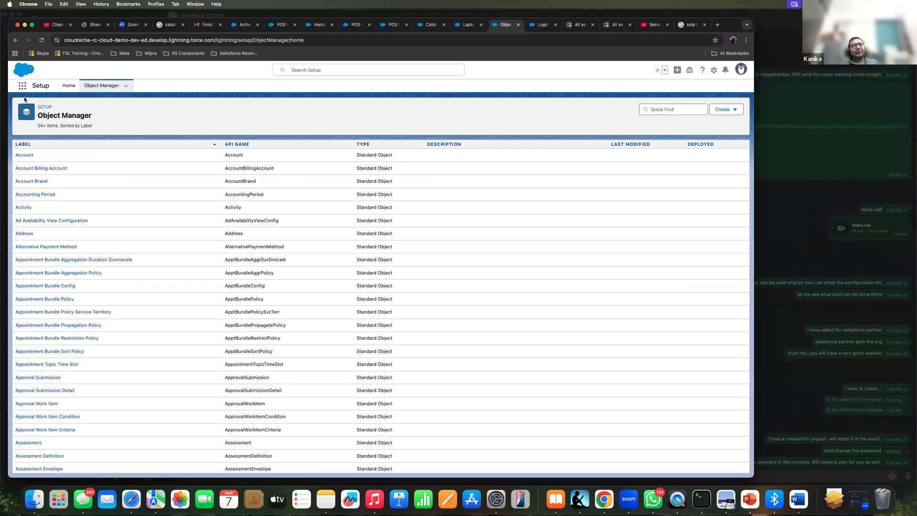
pyautogui.click(714, 70)
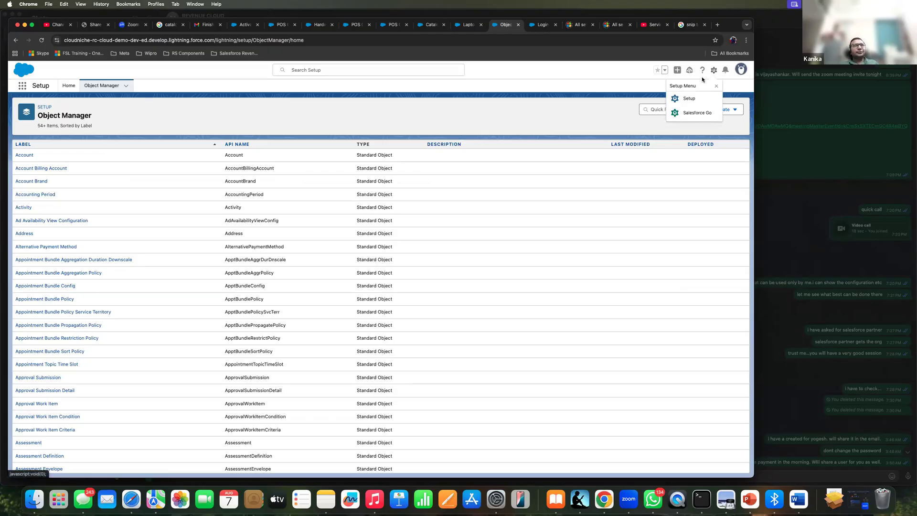